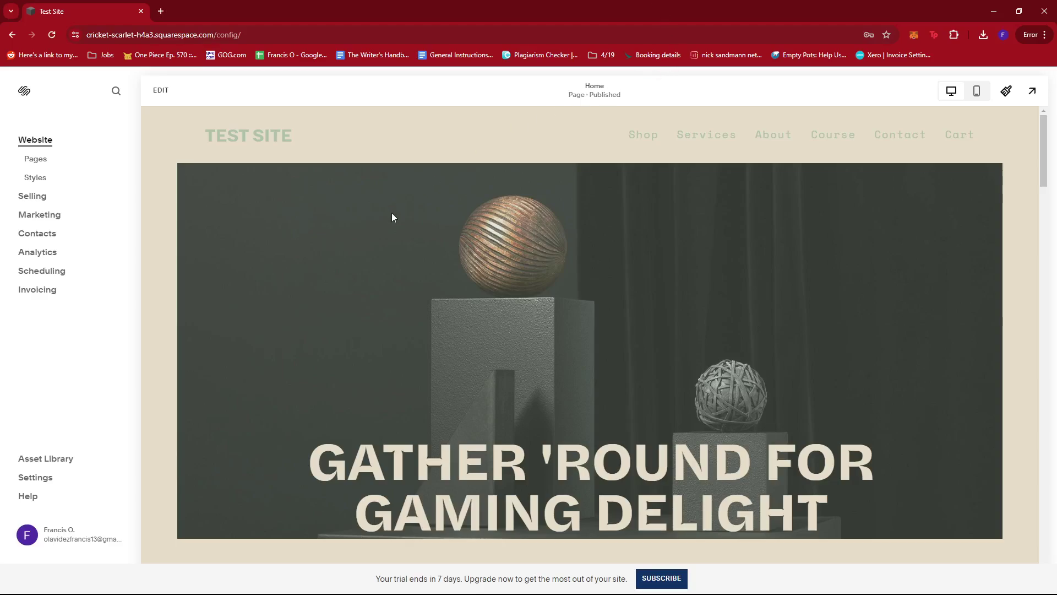
{"action": "scroll", "coordinate": [373, 214], "scroll_direction": "down", "scroll_amount": 2}
{"action": "scroll", "coordinate": [373, 209], "scroll_direction": "up", "scroll_amount": 2}
{"action": "scroll", "coordinate": [381, 209], "scroll_direction": "down", "scroll_amount": 3}
{"action": "scroll", "coordinate": [418, 278], "scroll_direction": "down", "scroll_amount": 4}
{"action": "scroll", "coordinate": [417, 278], "scroll_direction": "down", "scroll_amount": 5}
{"action": "scroll", "coordinate": [417, 280], "scroll_direction": "up", "scroll_amount": 5}
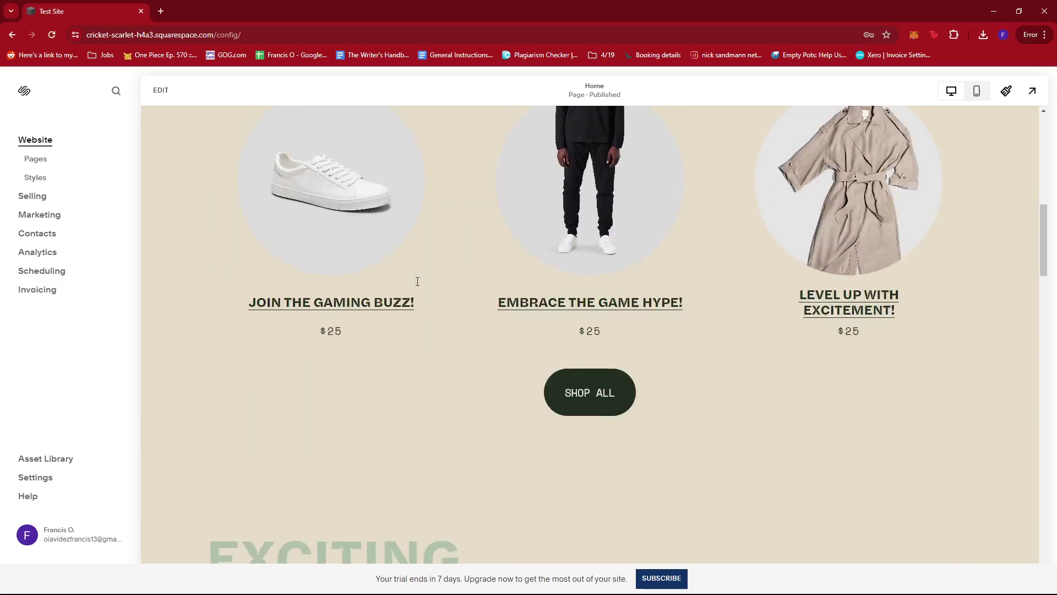
{"action": "scroll", "coordinate": [417, 281], "scroll_direction": "up", "scroll_amount": 5}
{"action": "scroll", "coordinate": [414, 276], "scroll_direction": "up", "scroll_amount": 3}
{"action": "scroll", "coordinate": [414, 277], "scroll_direction": "down", "scroll_amount": 5}
{"action": "scroll", "coordinate": [415, 276], "scroll_direction": "up", "scroll_amount": 5}
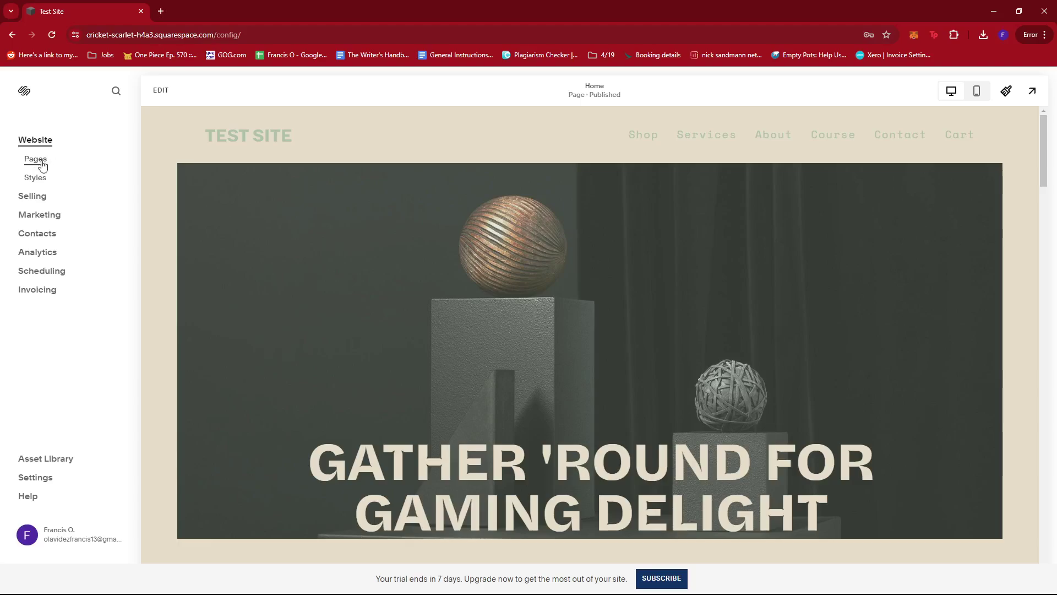
Show the Pages panel listing Course, Contact, Shop, Services and About
{"action": "left_click", "coordinate": [42, 167]}
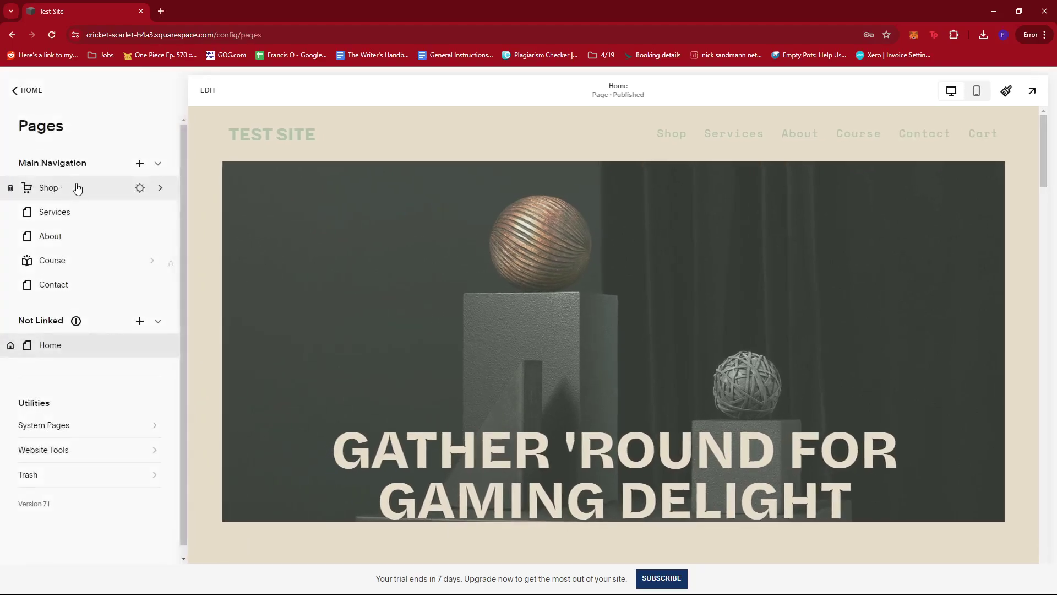
{"action": "scroll", "coordinate": [74, 231], "scroll_direction": "down", "scroll_amount": 1}
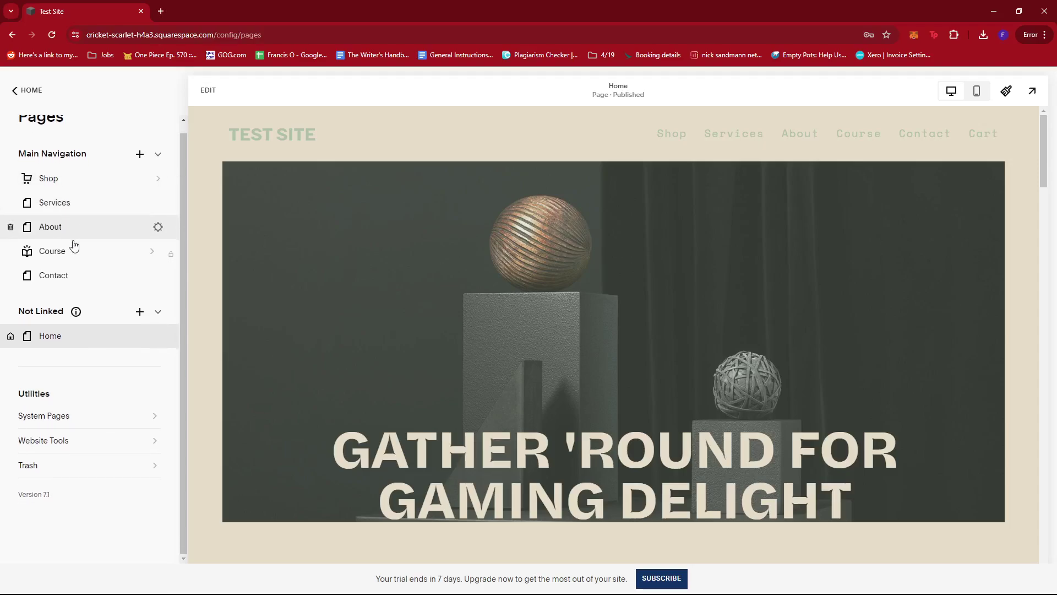
{"action": "scroll", "coordinate": [49, 165], "scroll_direction": "up", "scroll_amount": 1}
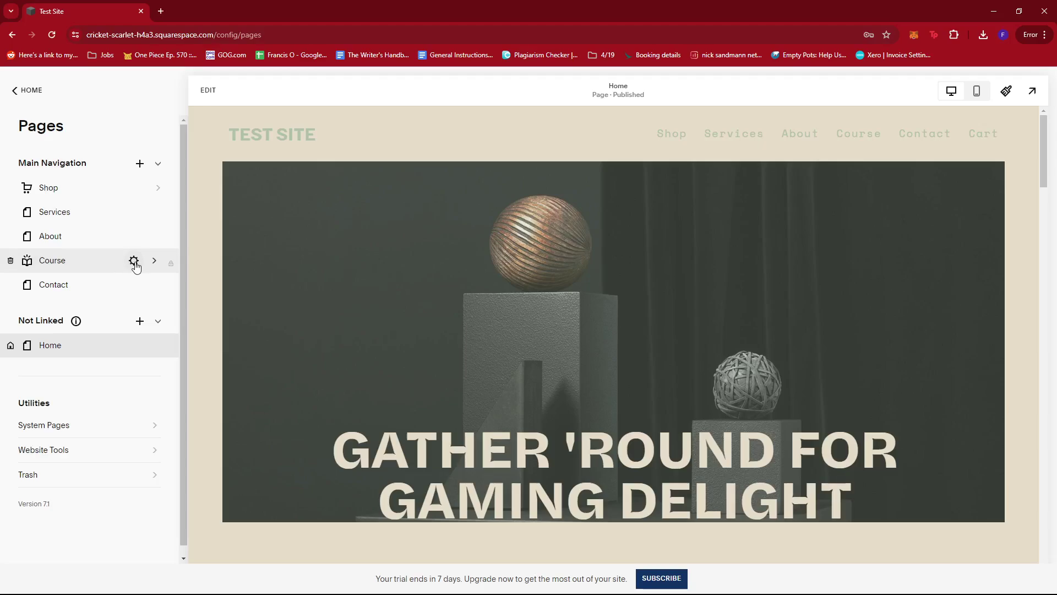
Clear the Course page's password in its settings and save the change
{"action": "left_click", "coordinate": [134, 261]}
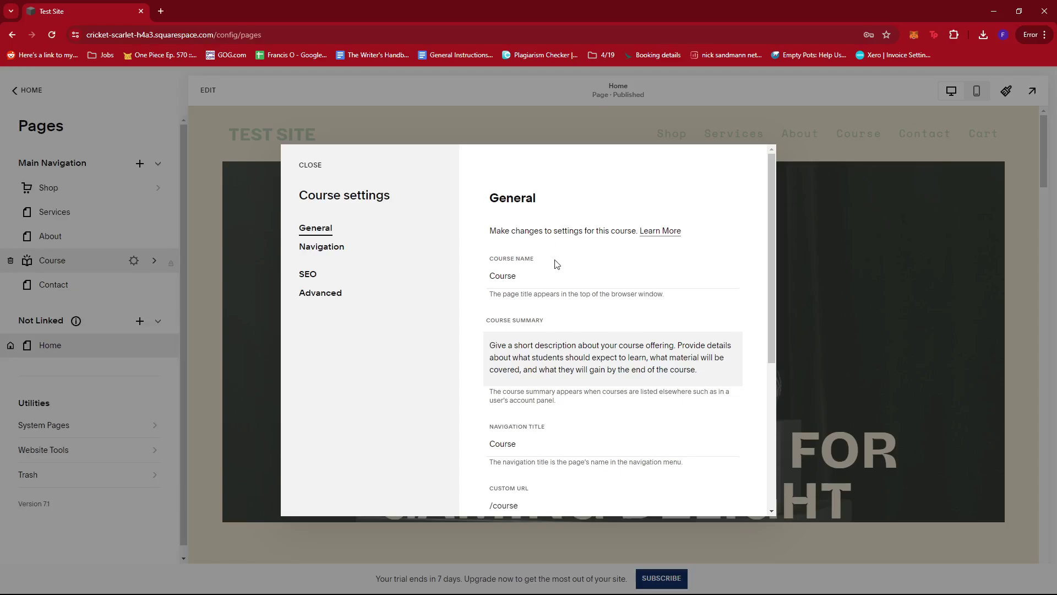
{"action": "scroll", "coordinate": [556, 261], "scroll_direction": "down", "scroll_amount": 2}
{"action": "scroll", "coordinate": [566, 262], "scroll_direction": "down", "scroll_amount": 2}
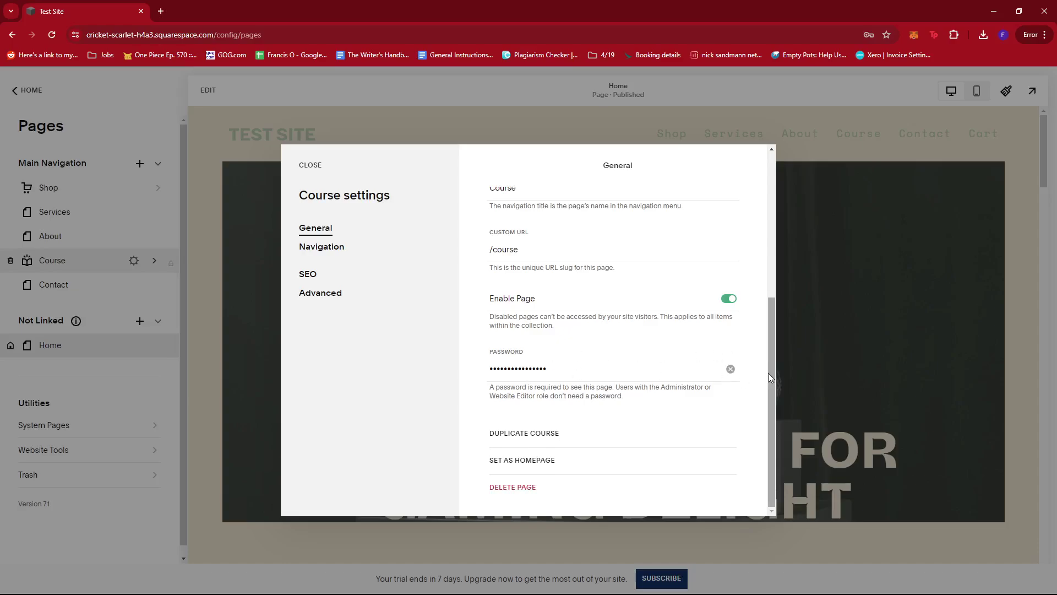
{"action": "left_click", "coordinate": [730, 369]}
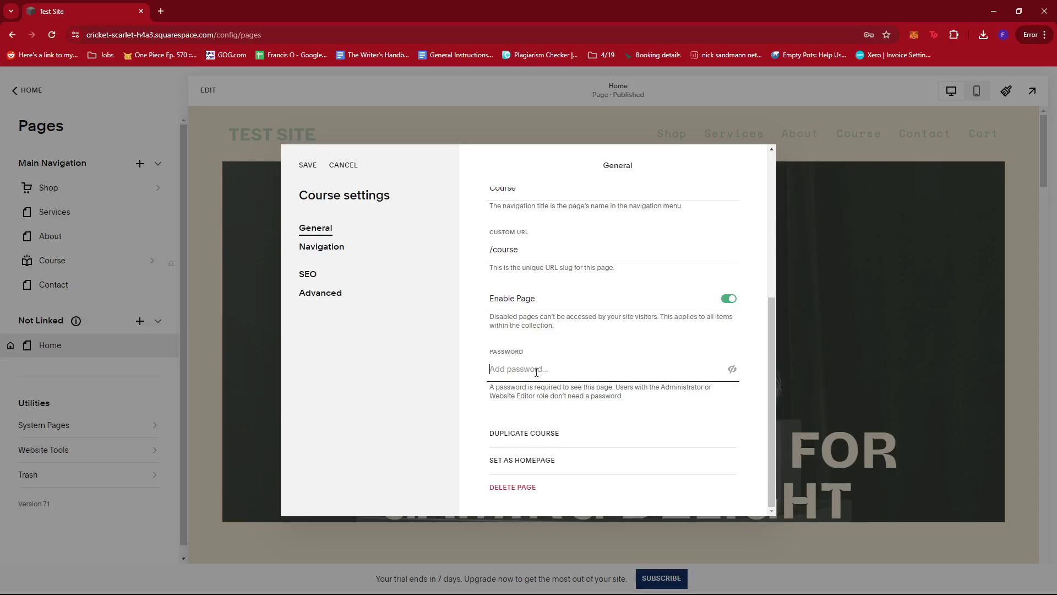
{"action": "left_click", "coordinate": [307, 166]}
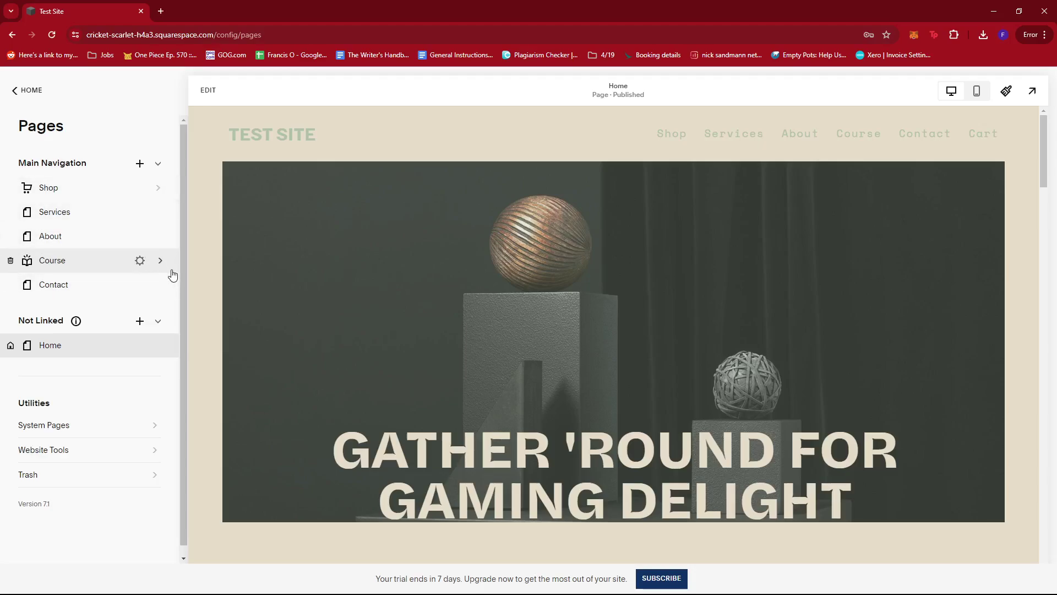
Reopen Course's settings and check that the Password field is empty, leaving it blank
{"action": "left_click", "coordinate": [140, 261]}
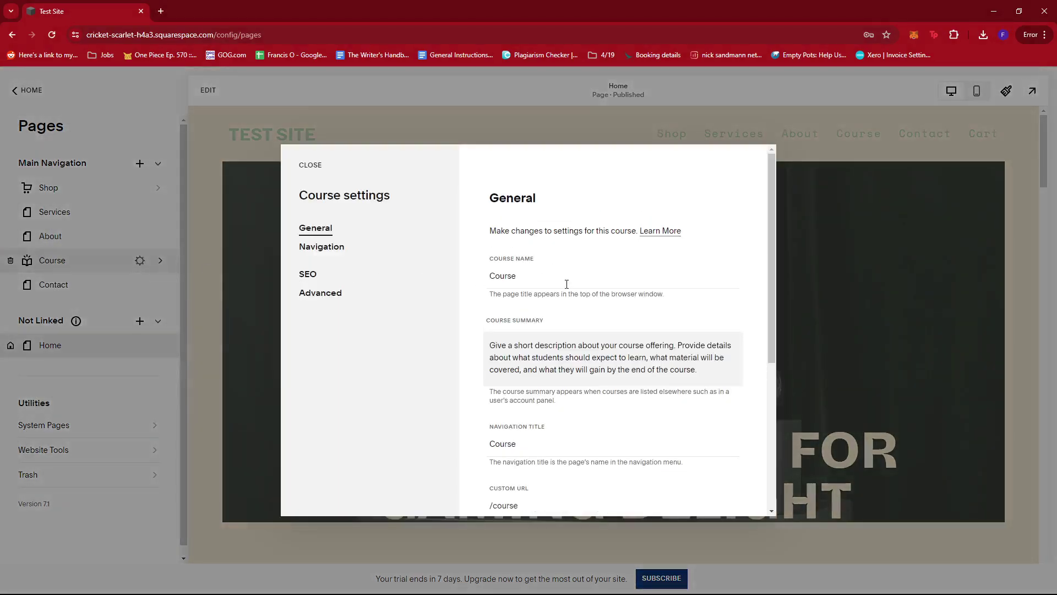
{"action": "scroll", "coordinate": [567, 285], "scroll_direction": "down", "scroll_amount": 3}
{"action": "scroll", "coordinate": [612, 302], "scroll_direction": "down", "scroll_amount": 2}
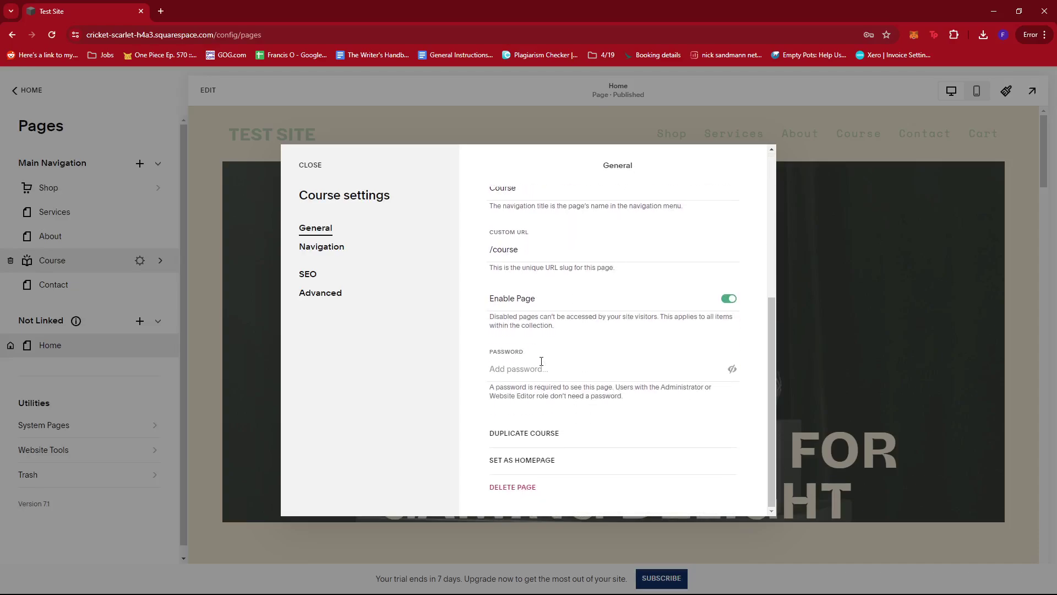
{"action": "left_click", "coordinate": [539, 370]}
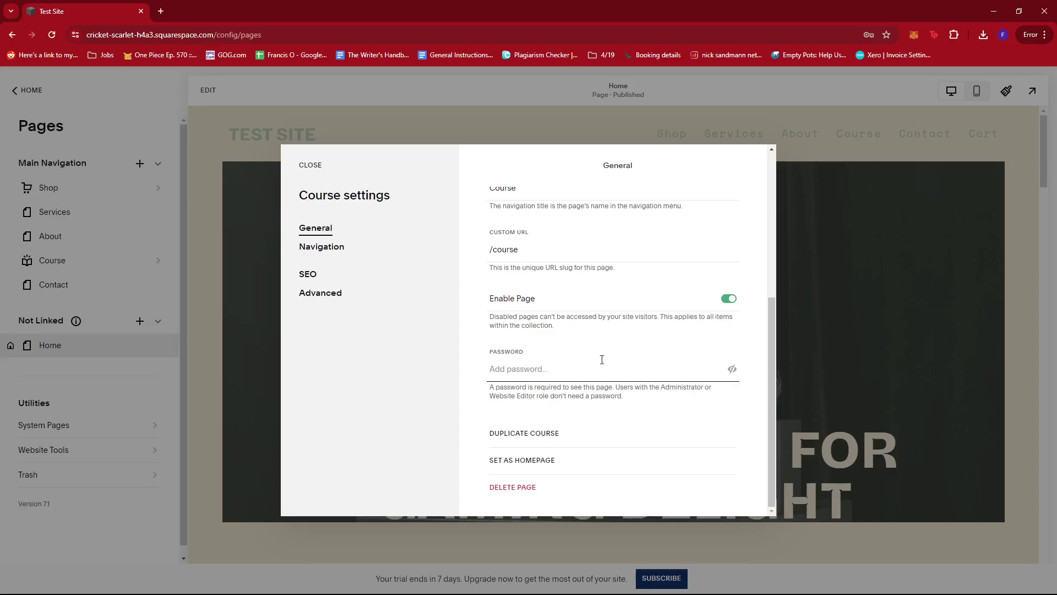
{"action": "left_click", "coordinate": [537, 392]}
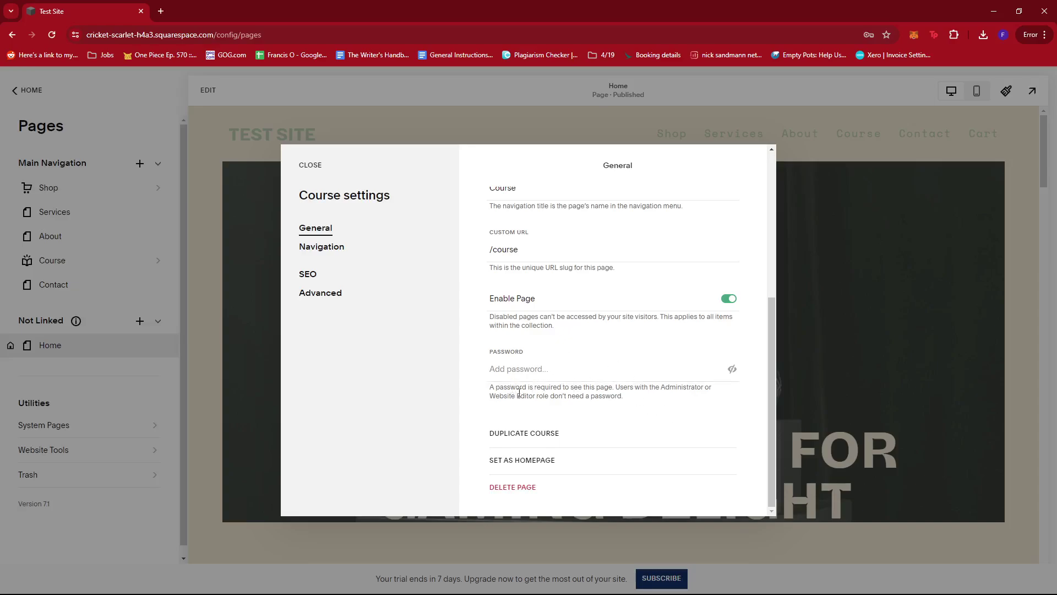